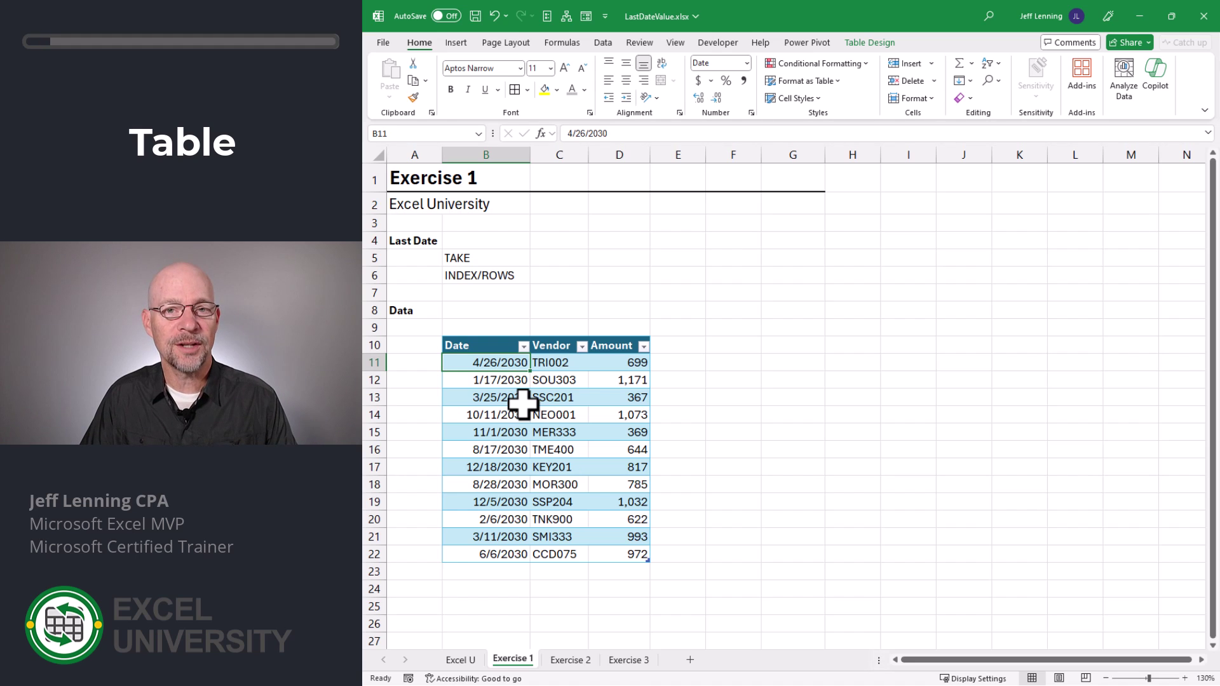
Enter =TAKE(Table1[Date],-1) in C5 to return the last date, 6/6/2030
click(559, 258)
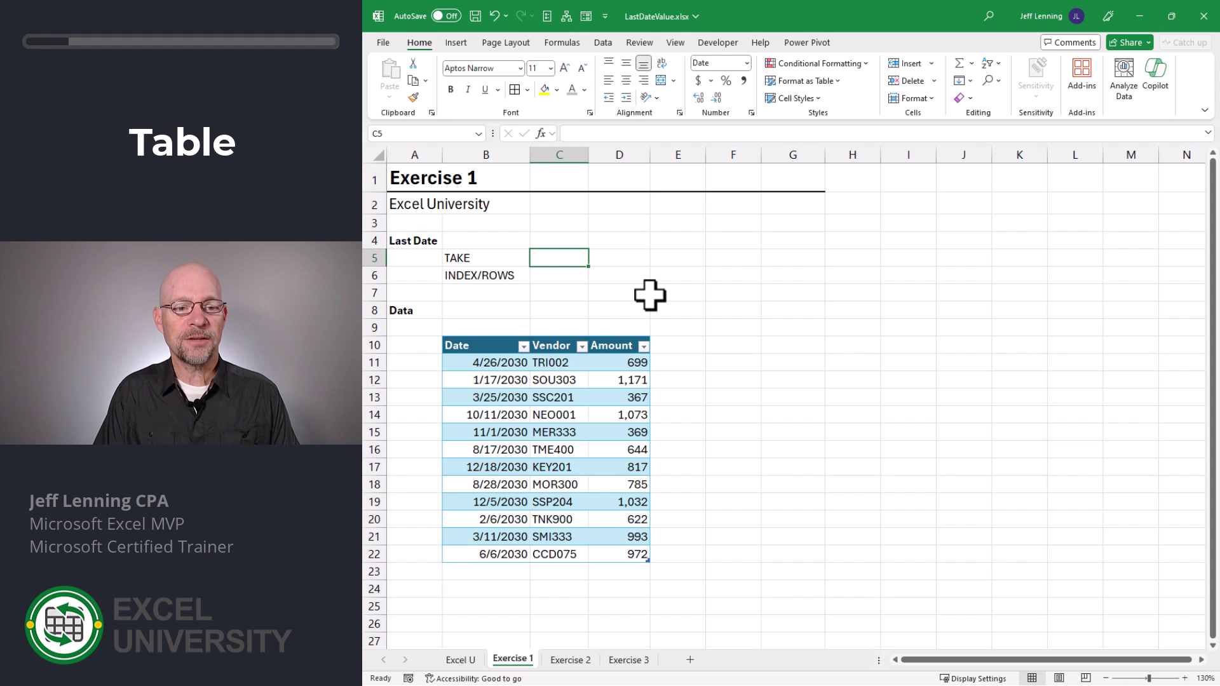
text(=tak)
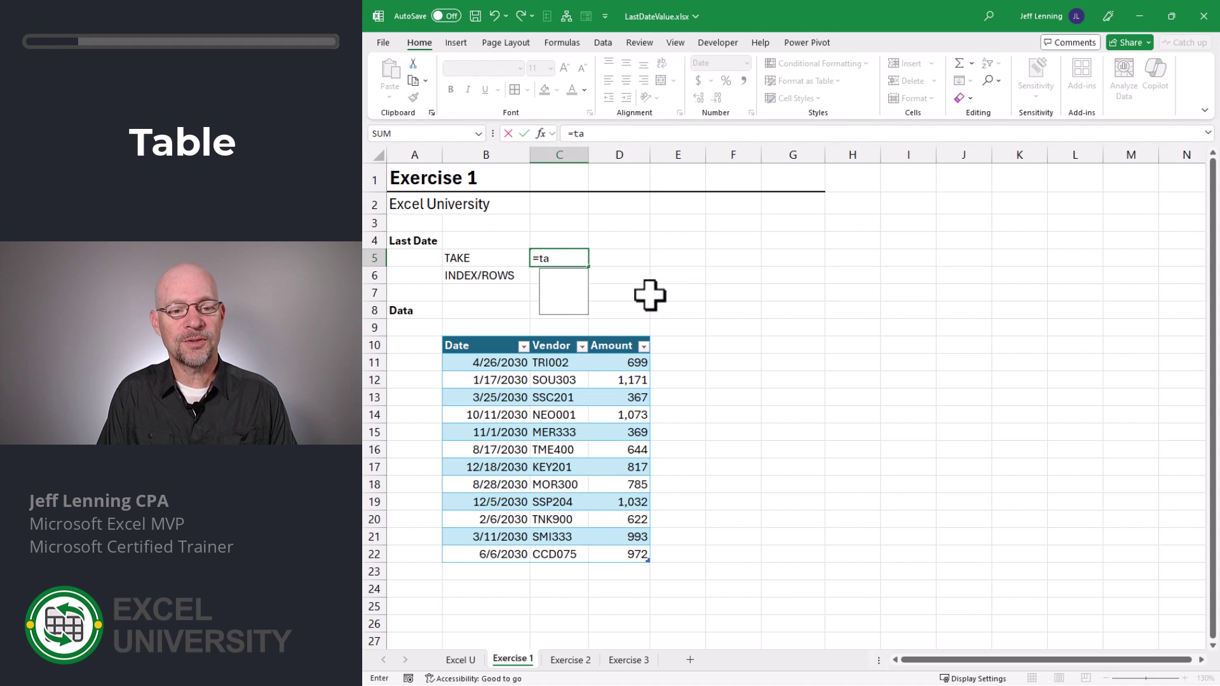
key(Tab)
drag(484, 362, 490, 548)
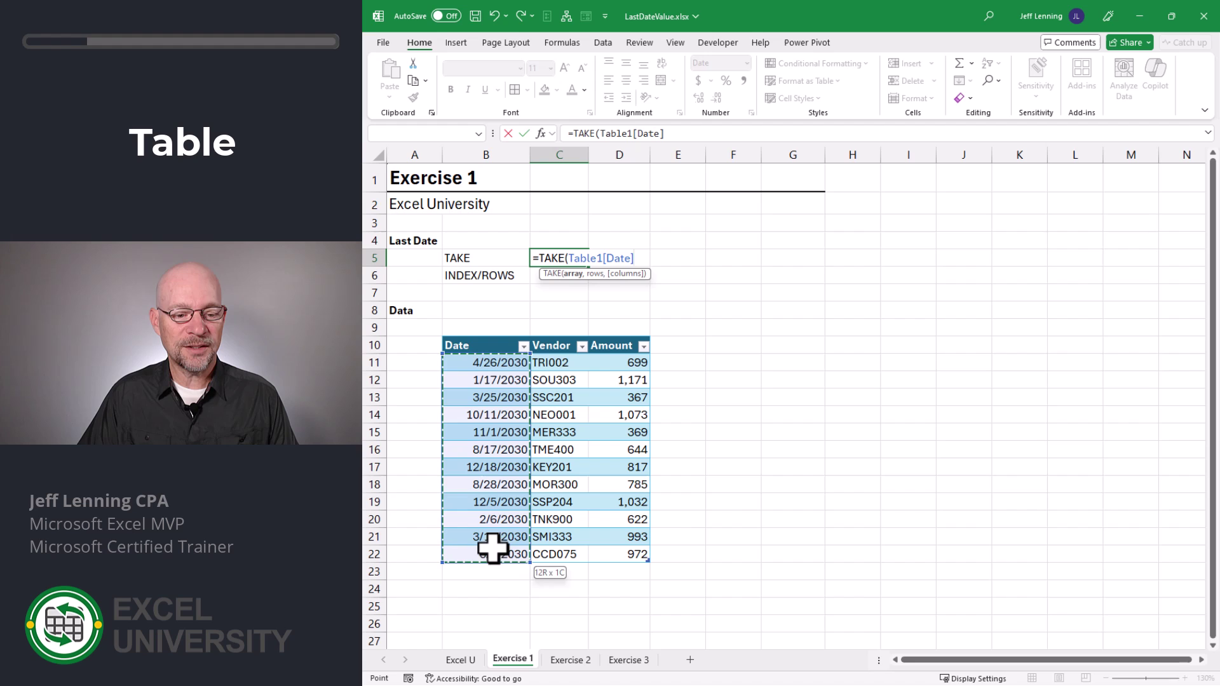
text(,-1)
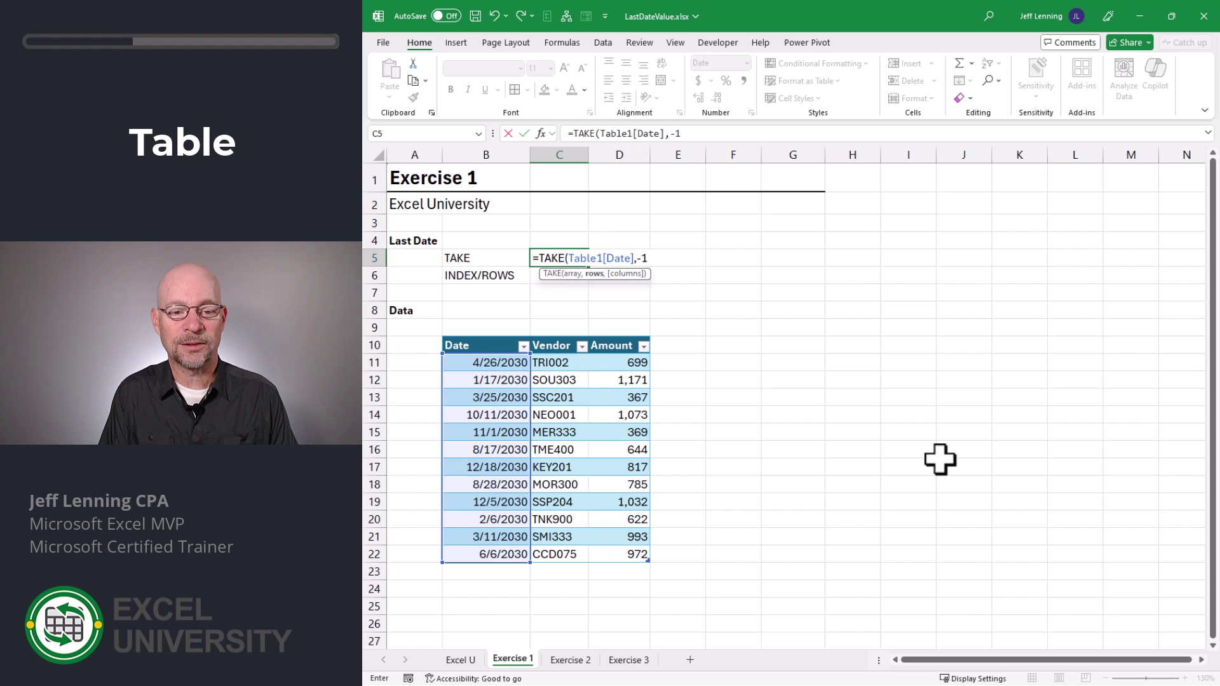
text())
key(Return)
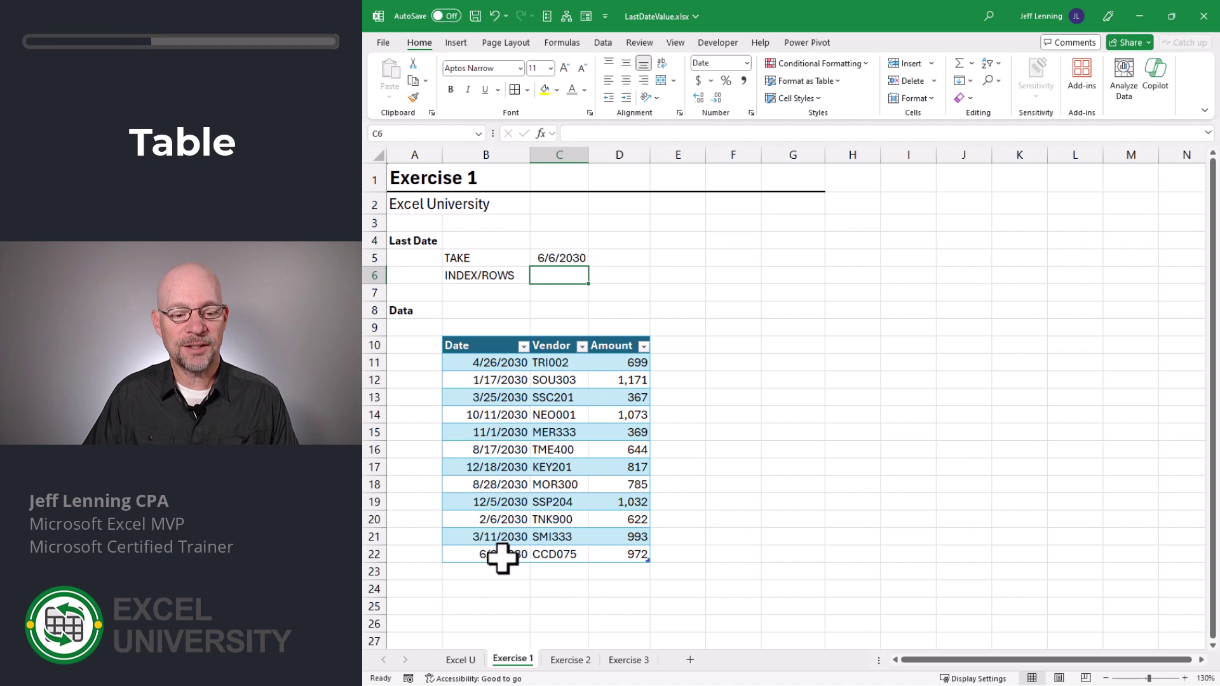
Review the TAKE formula in C5 without changing it, then return to C6
key(Up)
key(F2)
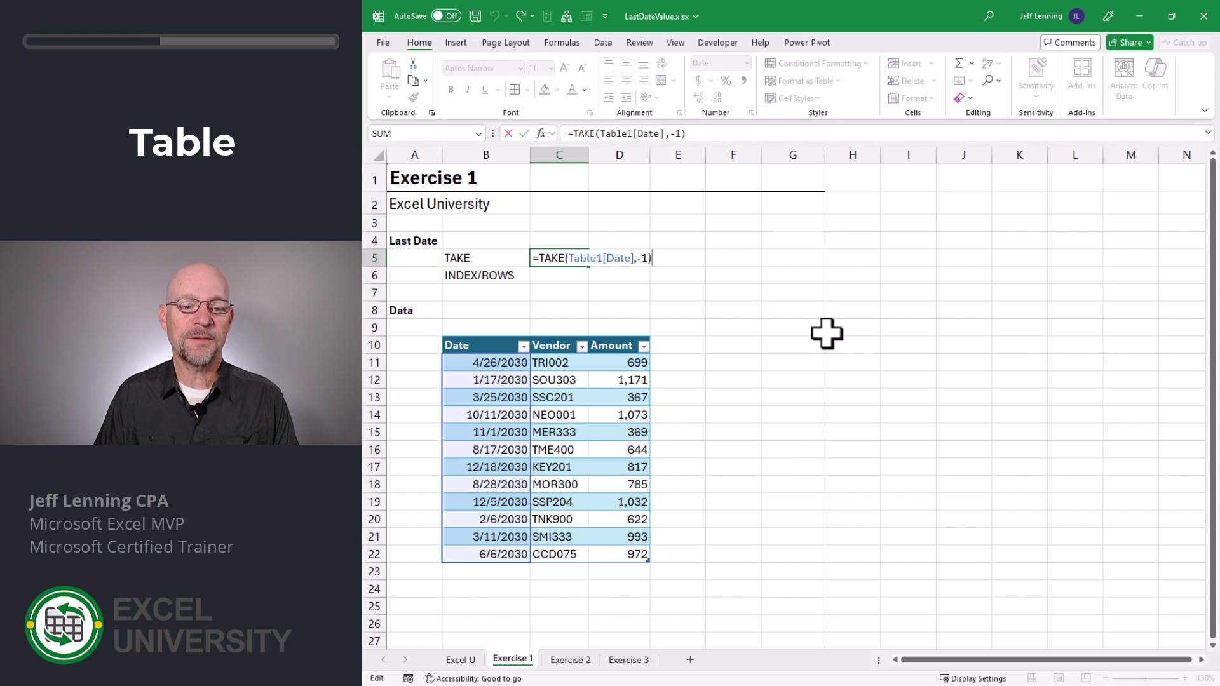
key(Escape)
key(Down)
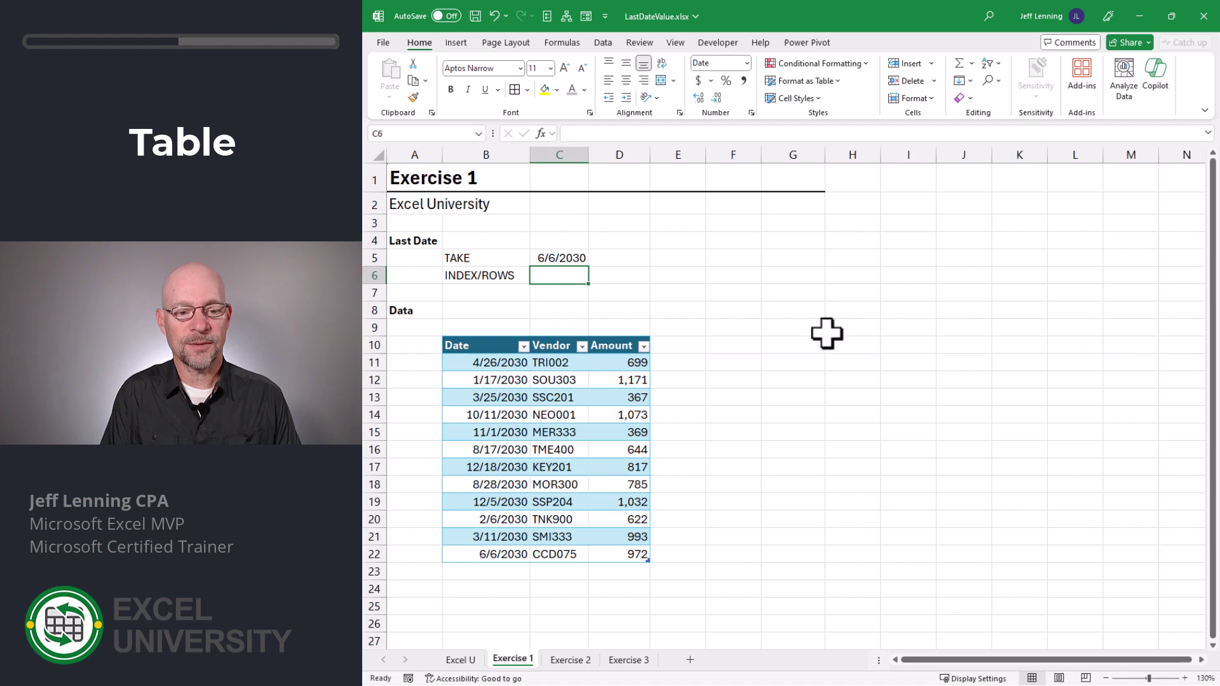
Enter =INDEX(Table1[Date],ROWS(Table1[Date])) in C6, then add 1/1/2030 as a new table row
text(=inde)
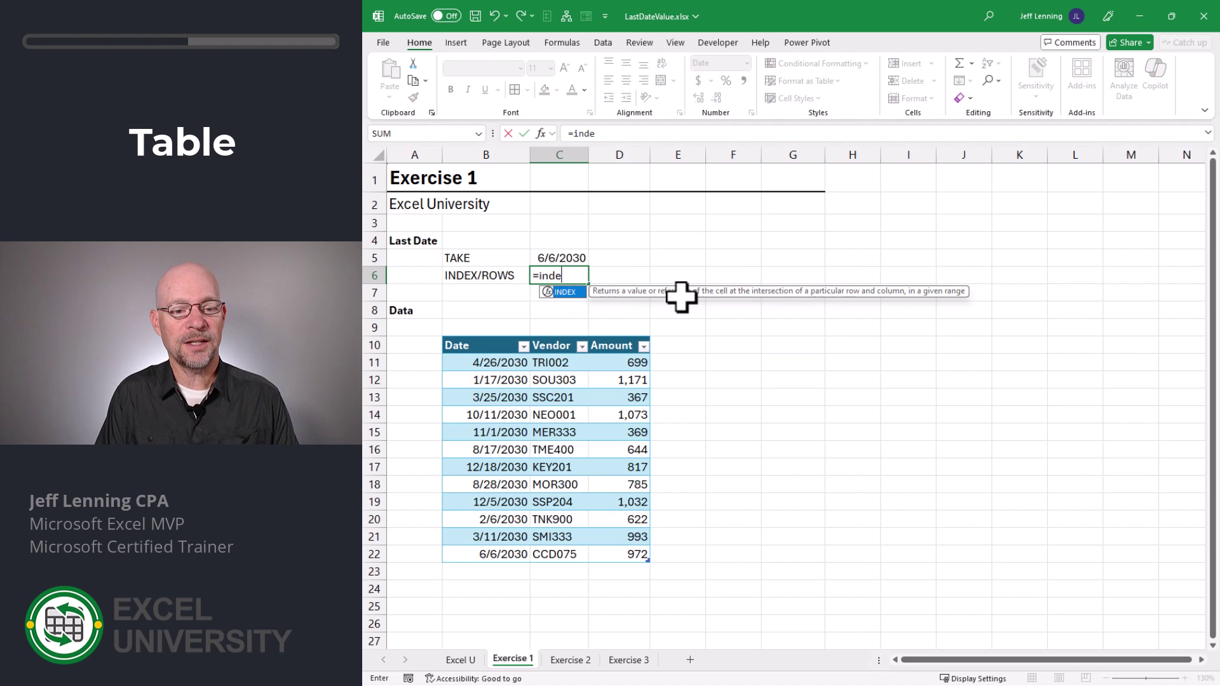
key(Tab)
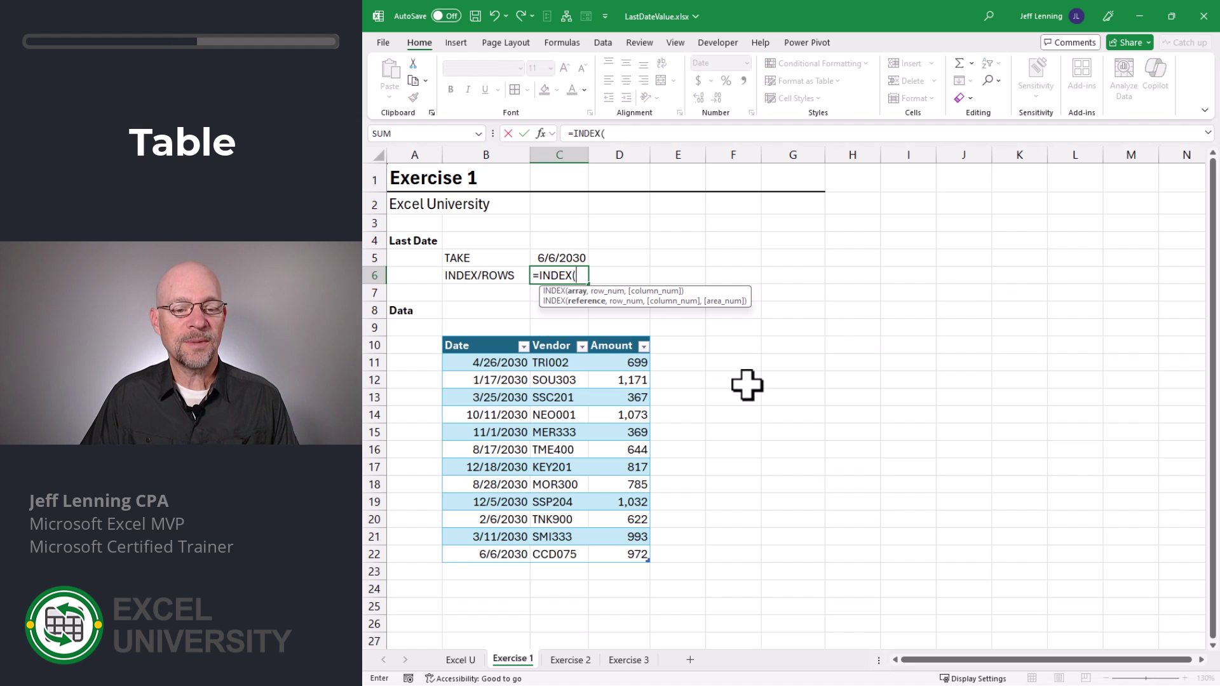
drag(505, 362, 502, 554)
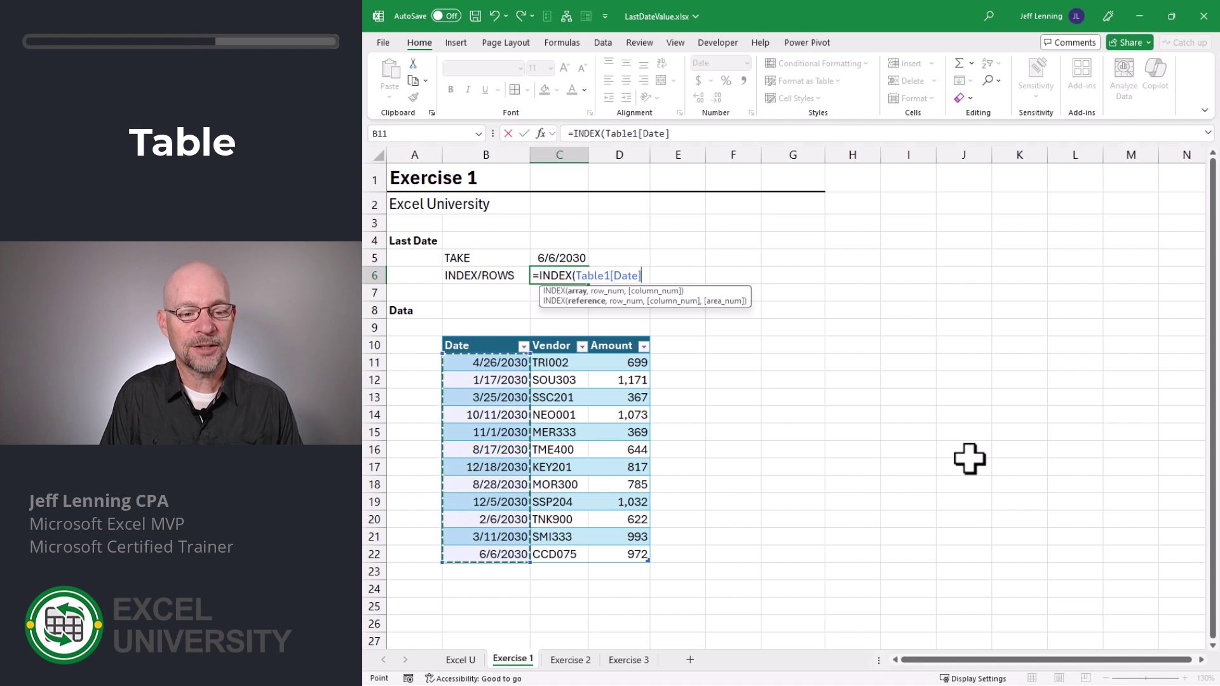
text(,)
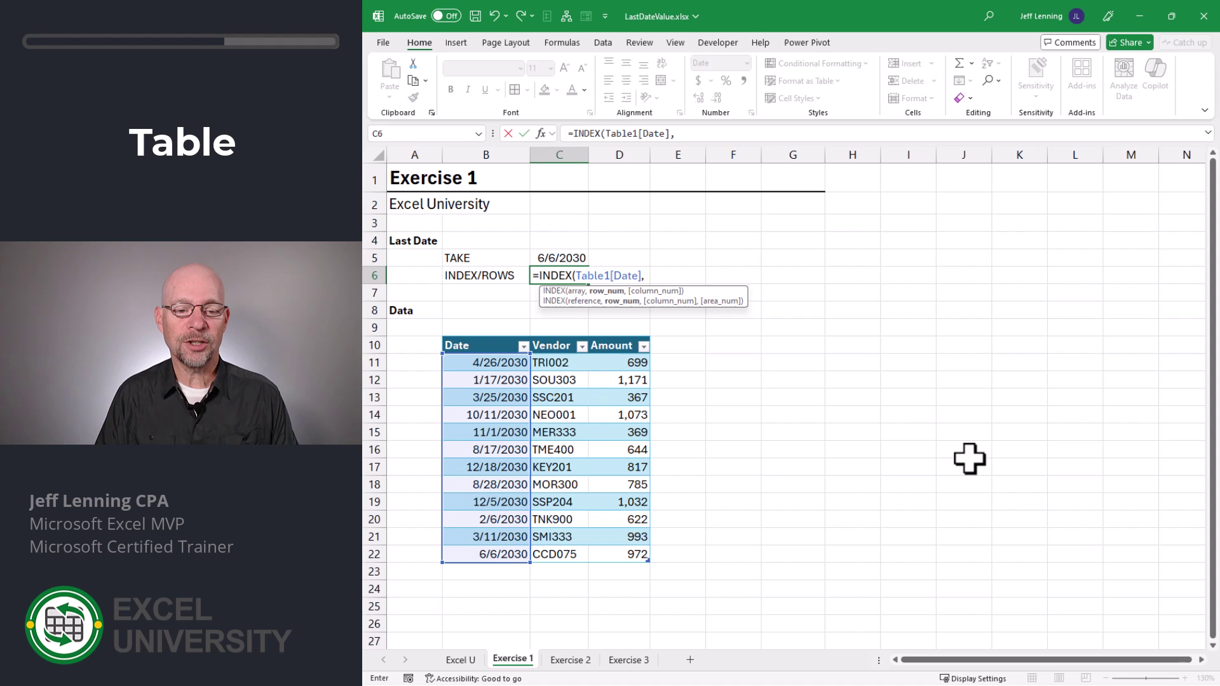
text(rows()
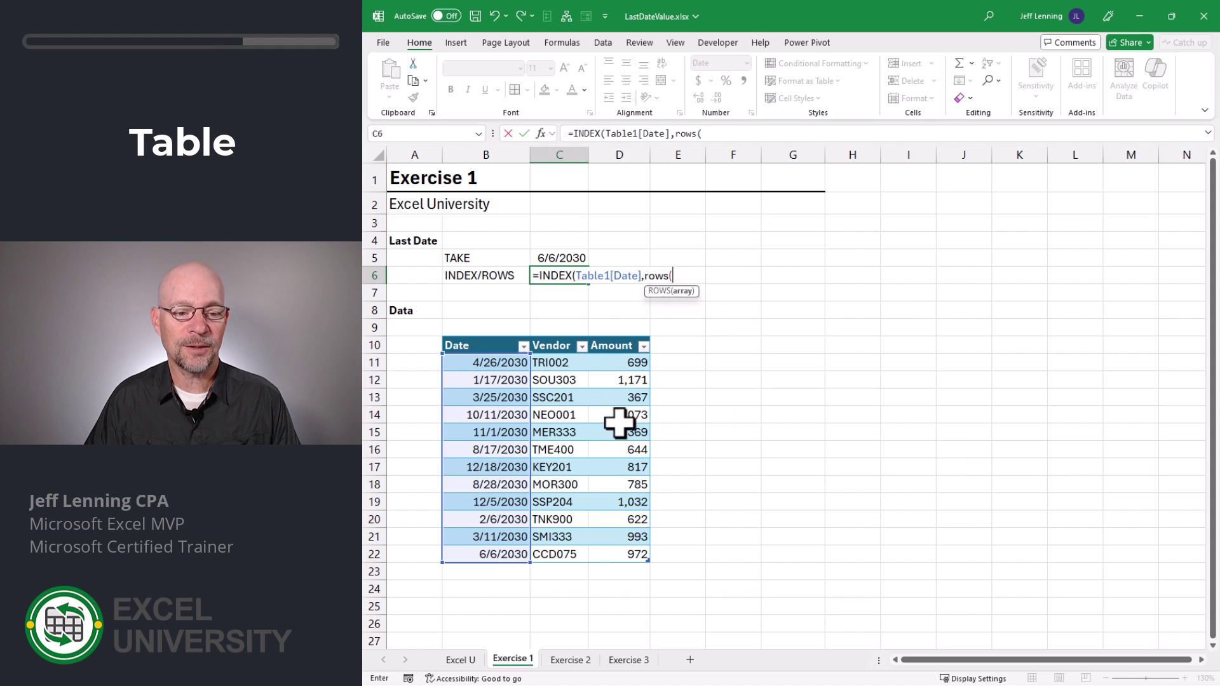
drag(503, 359, 502, 550)
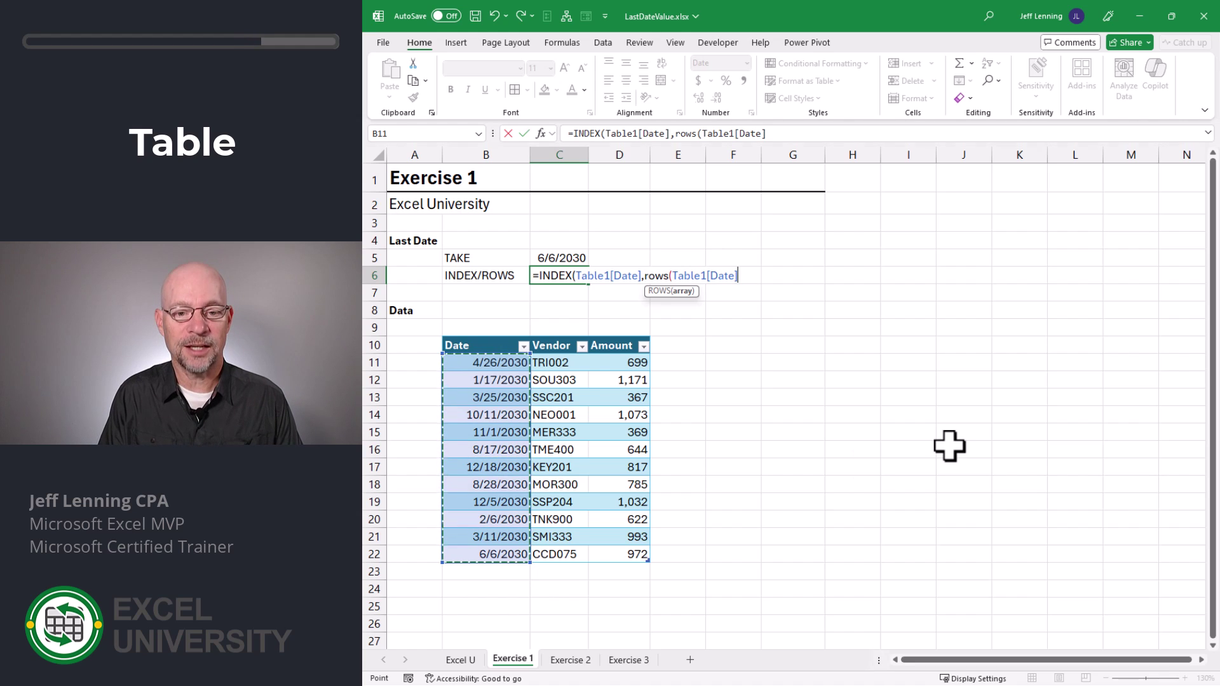
text()))
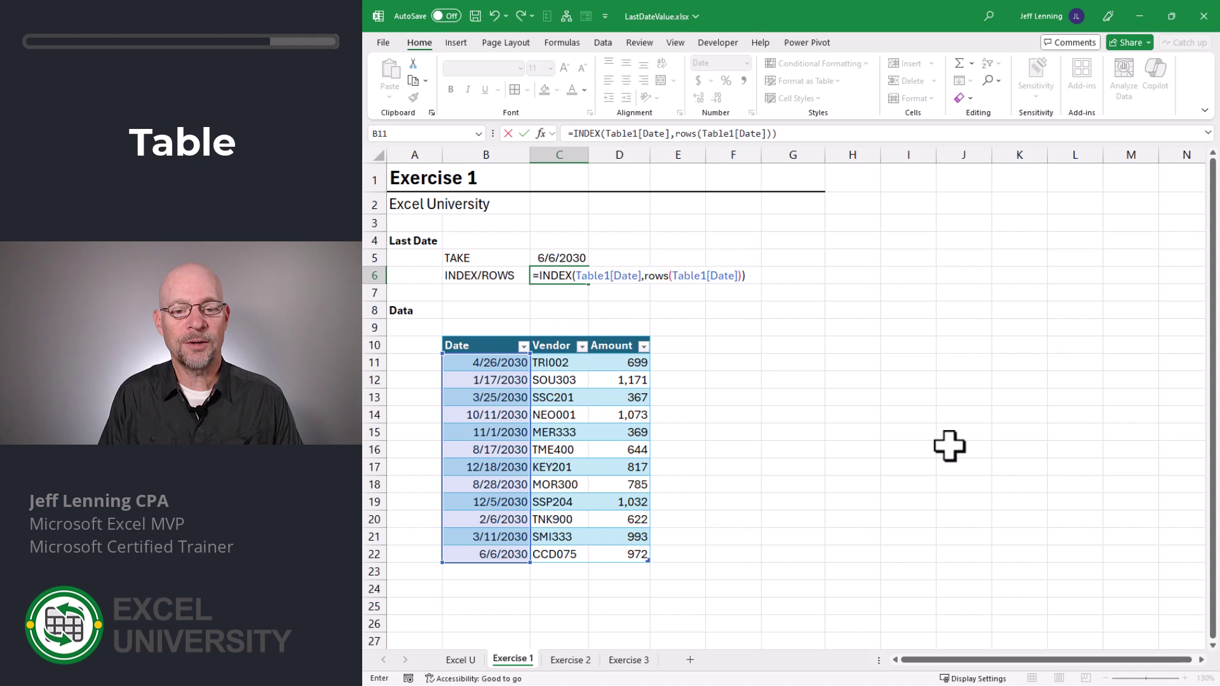
key(Return)
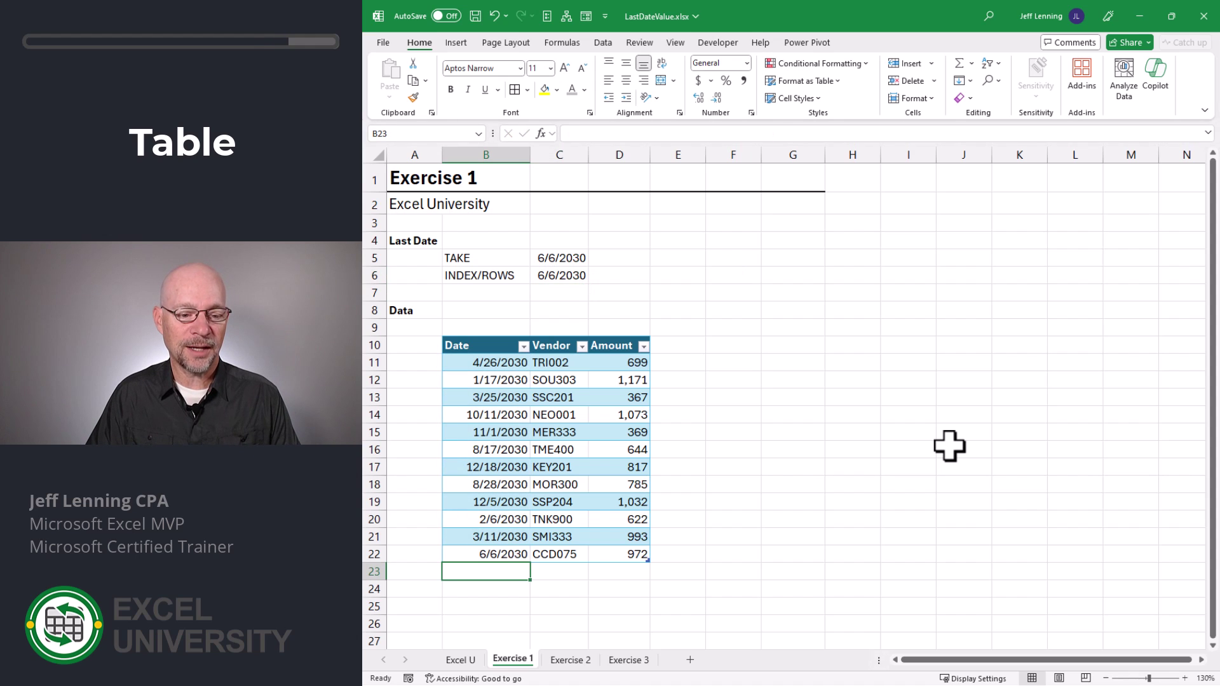
text(1/1/2030)
key(Return)
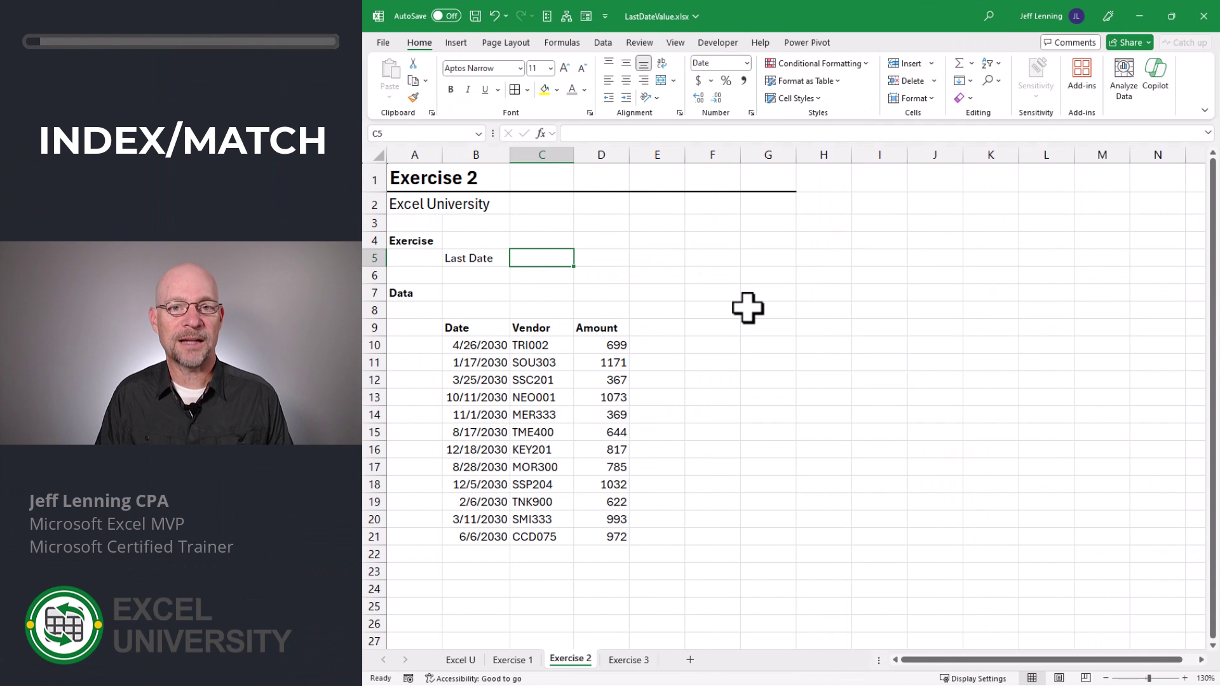
Enter =INDEX(B:B,MATCH(0,B:B,-1)) in C5, using whole column B, to return 6/6/2030
text(=INDEX()
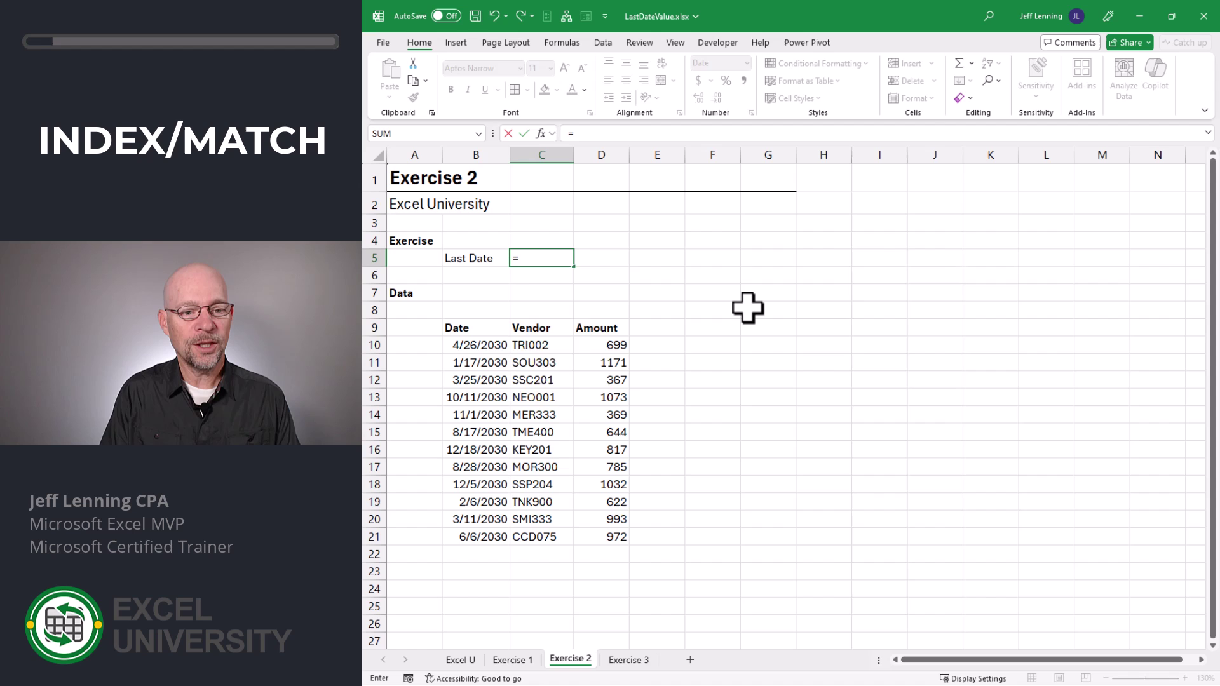
click(477, 150)
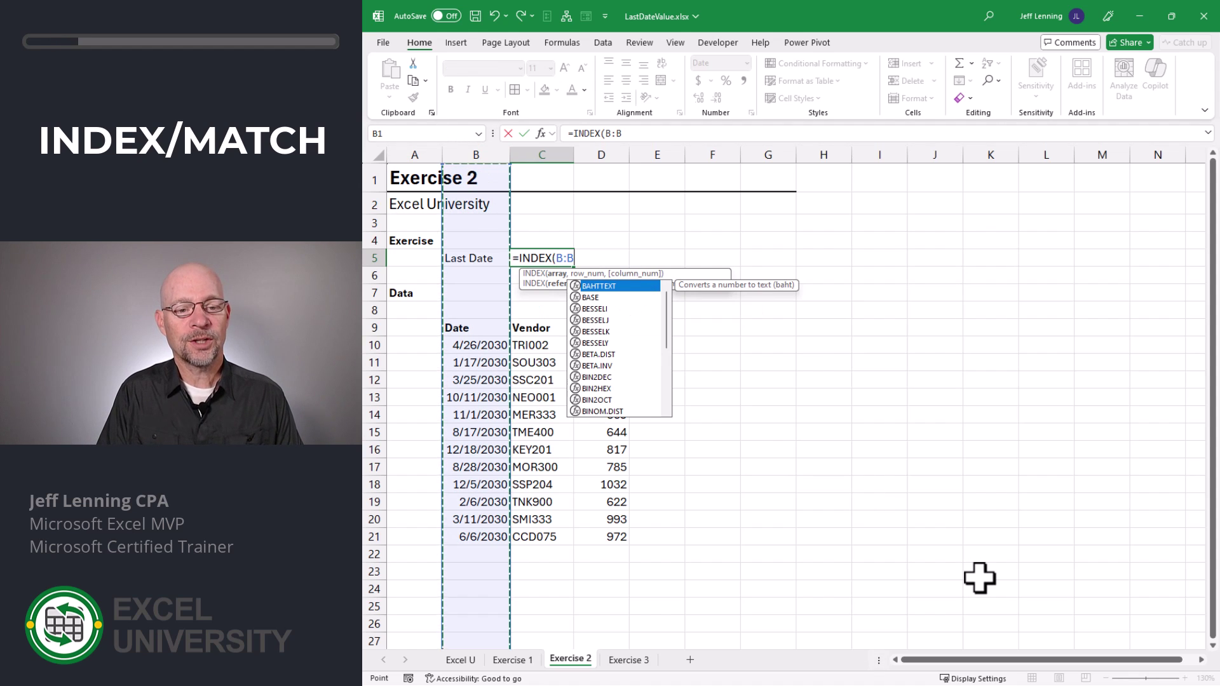
text(,)
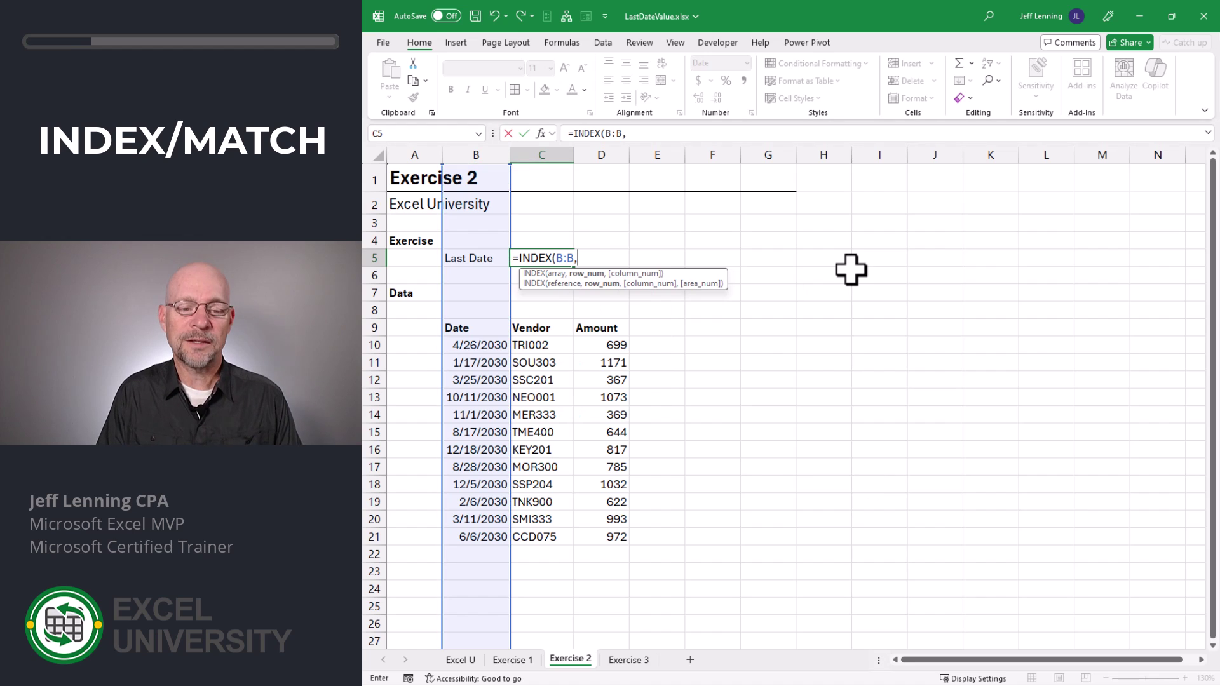
text(mat)
key(Tab)
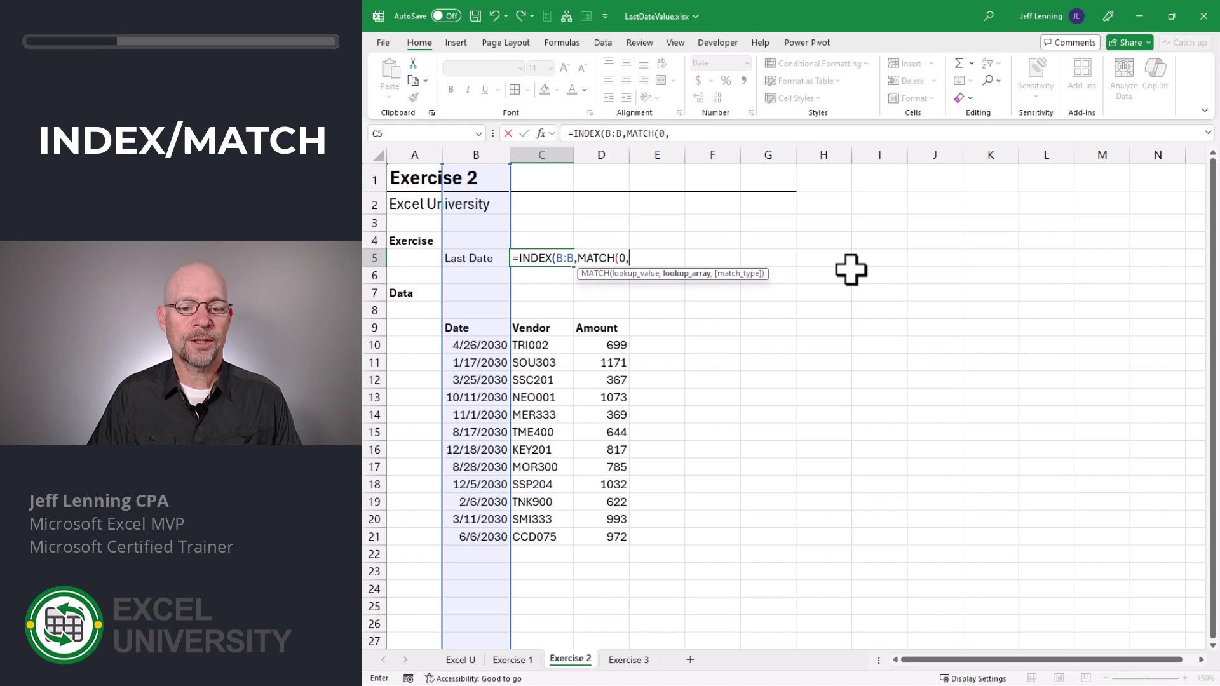
click(477, 155)
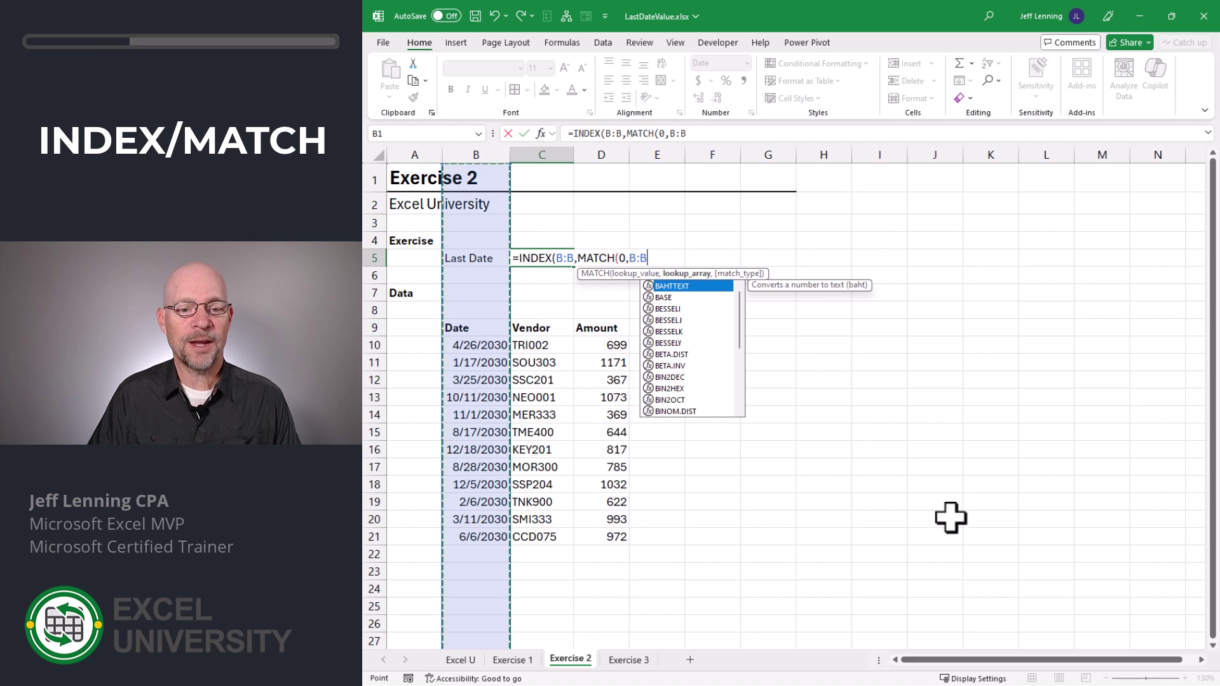
text(,)
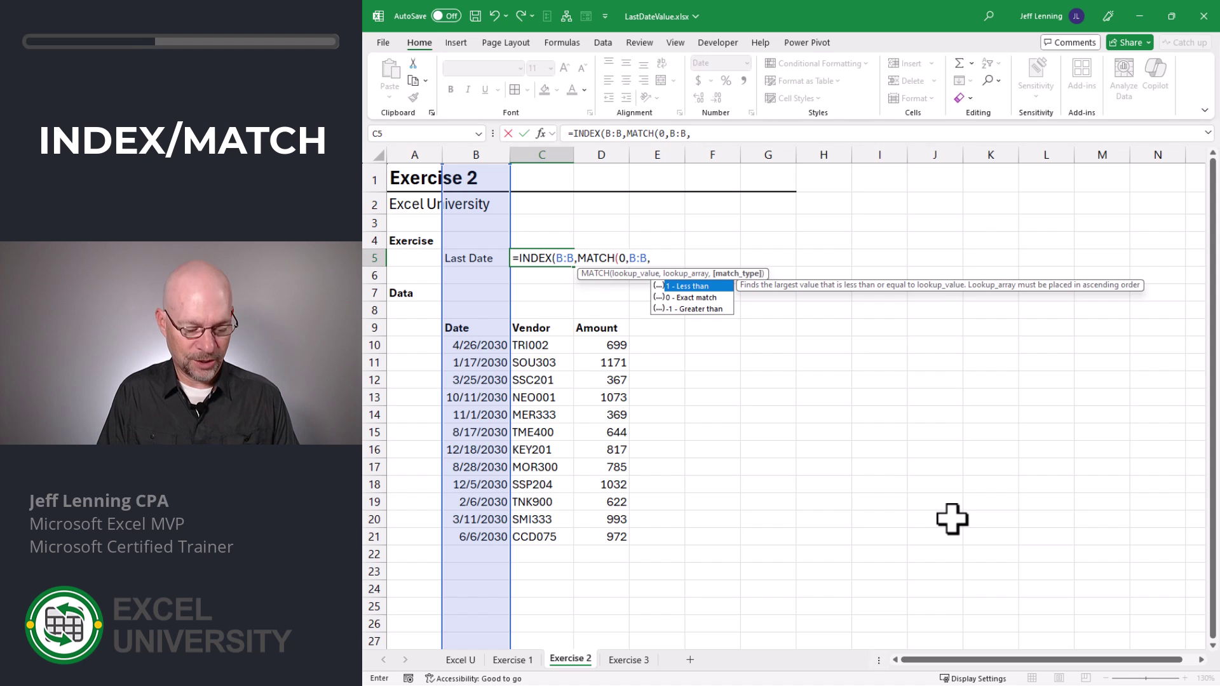
text(-1))
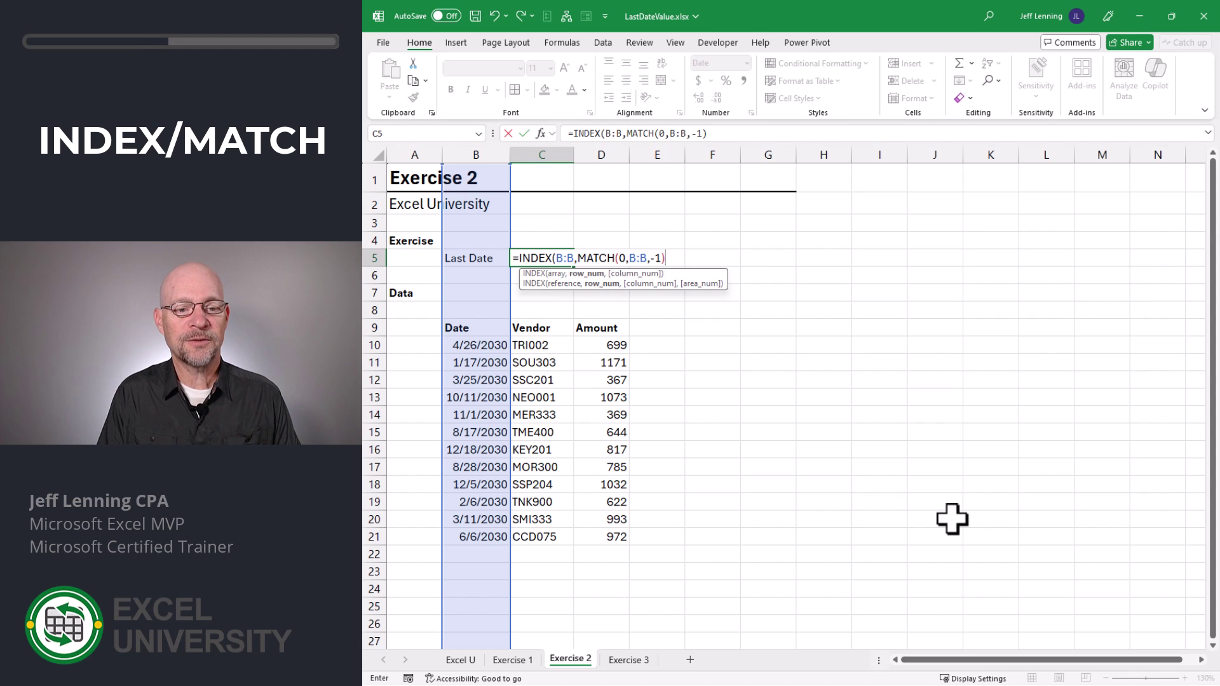
text())
key(Return)
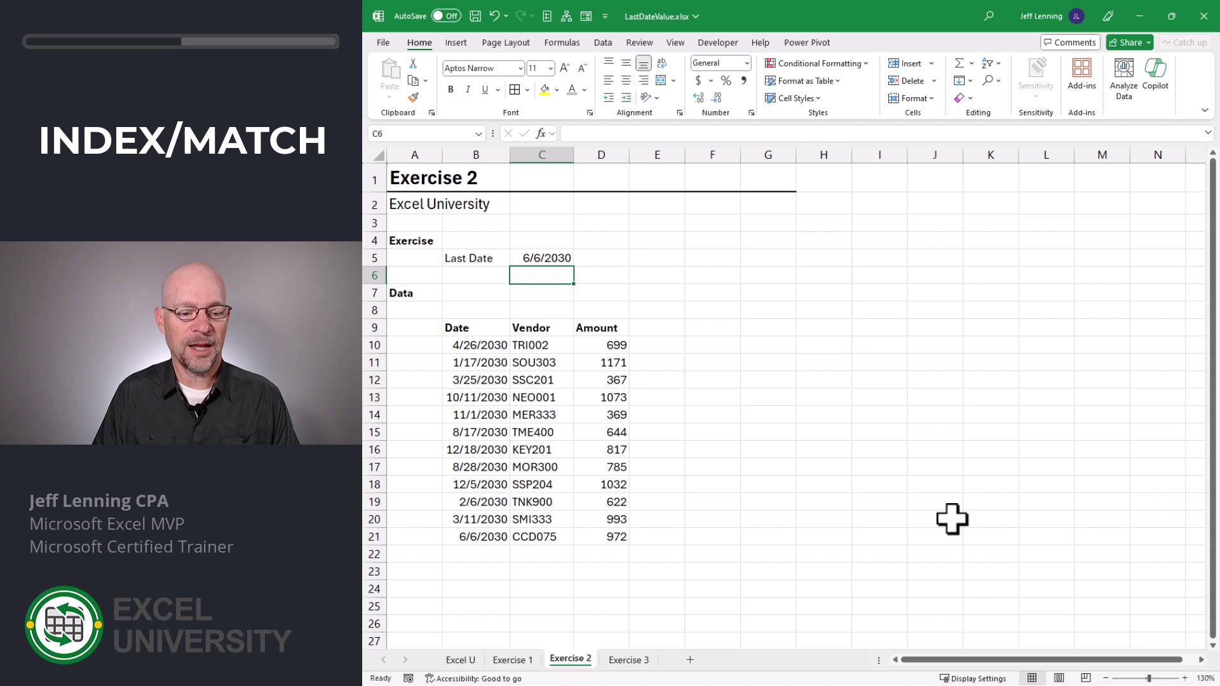
Enter 1/1/2030 in B22 and 12/31/2030 in B25 below the data
click(557, 259)
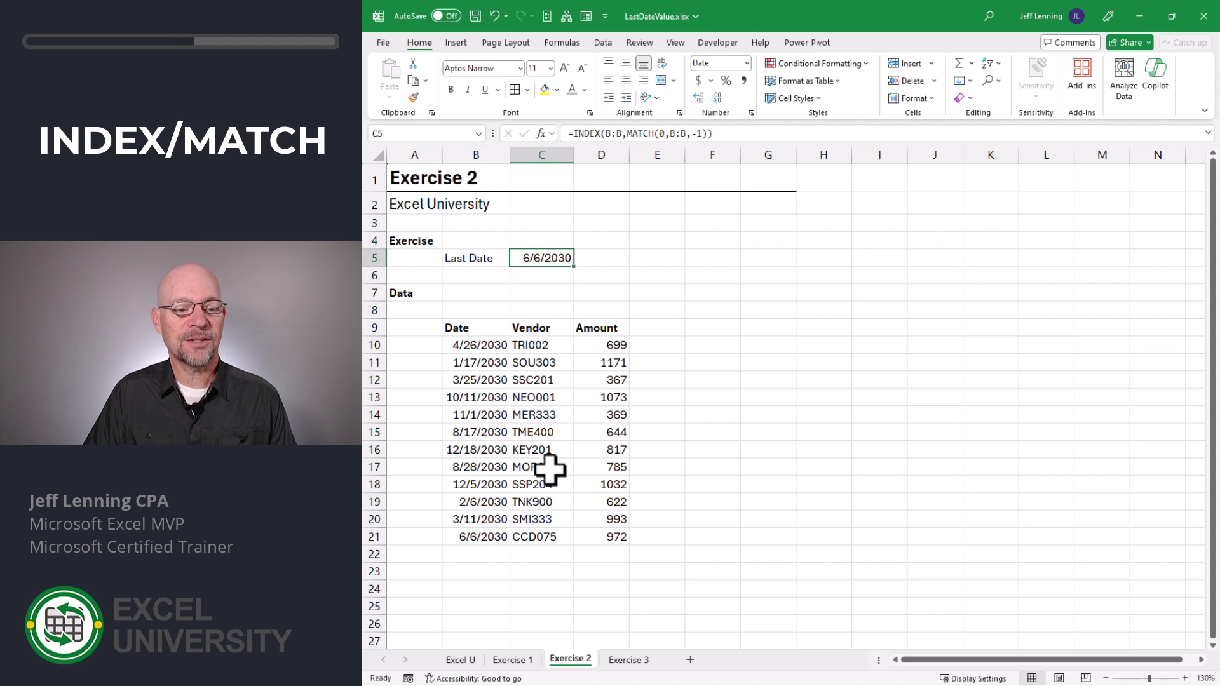
click(481, 552)
text(1/1)
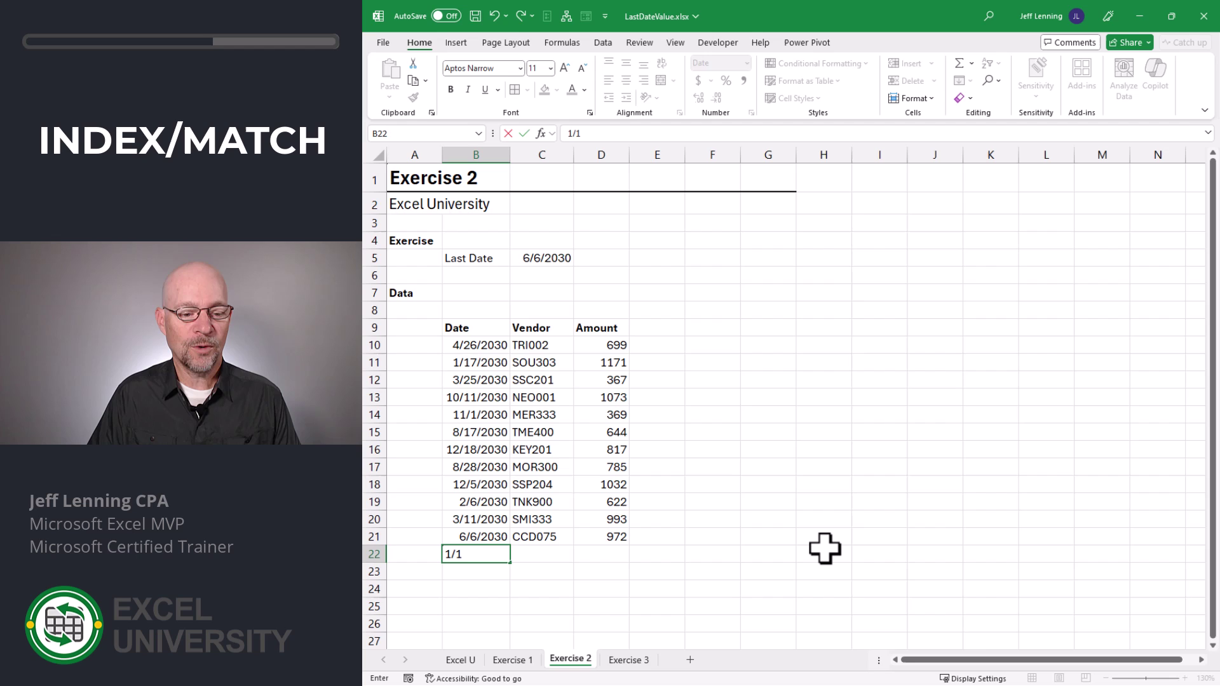
text(/2030)
key(Return)
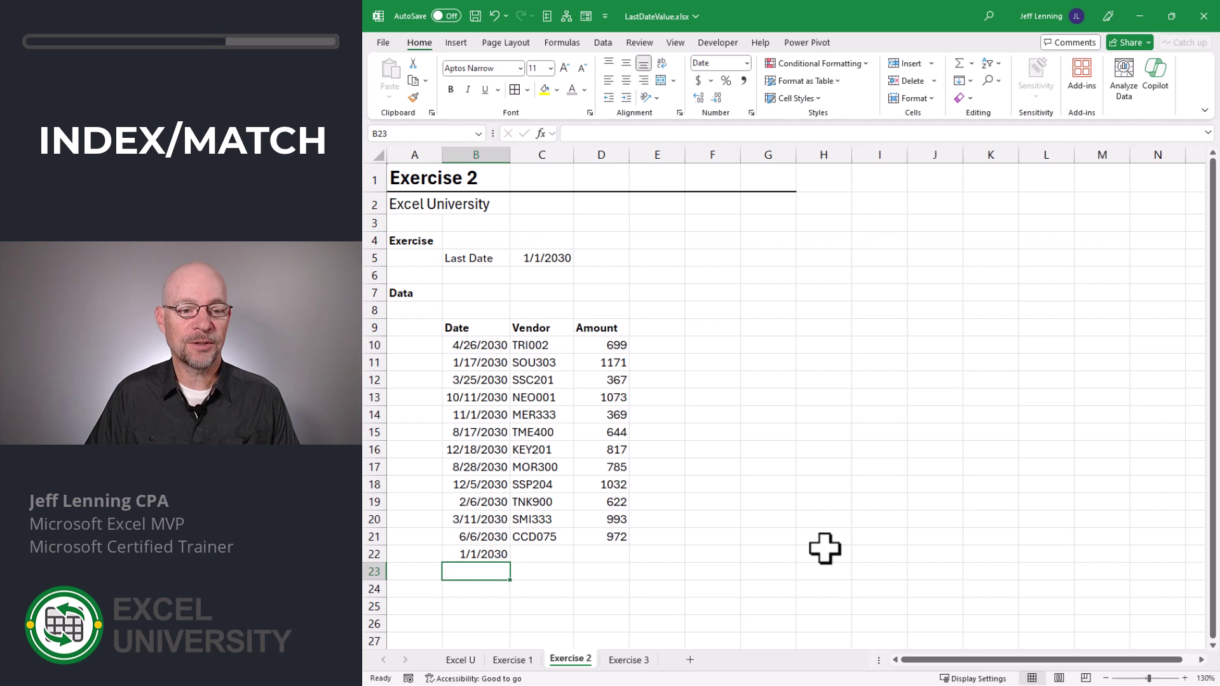
key(Down)
key(Down)
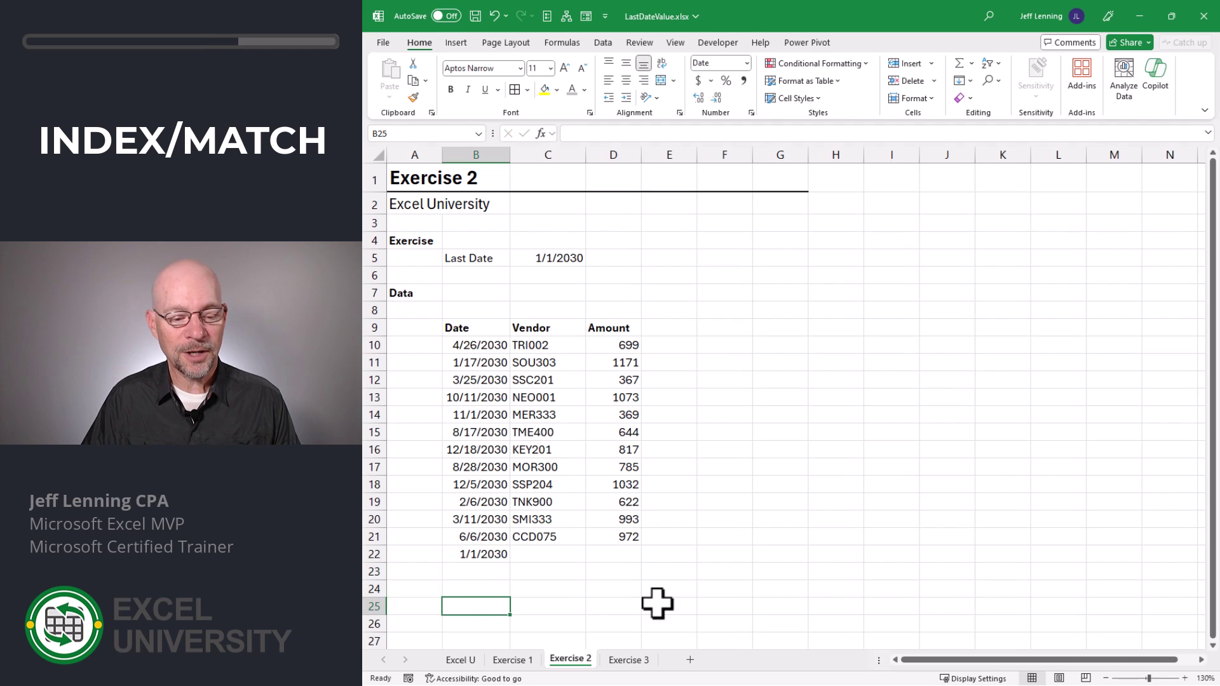
text(12)
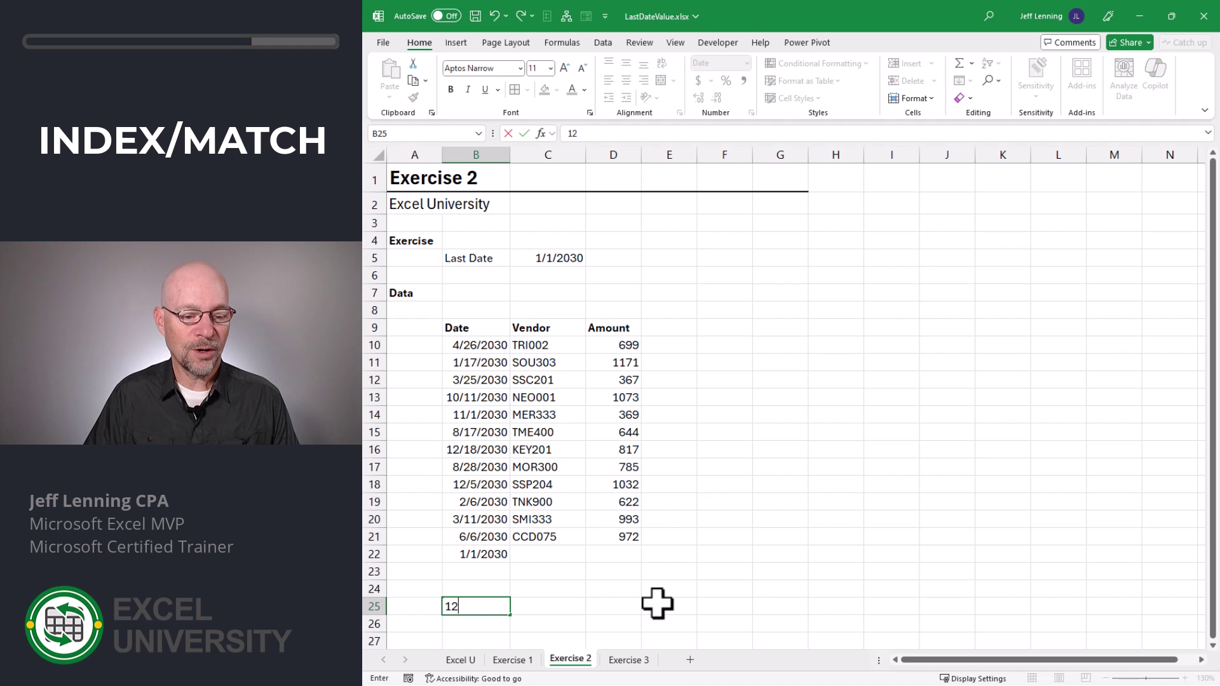
text(/31/2030)
key(Return)
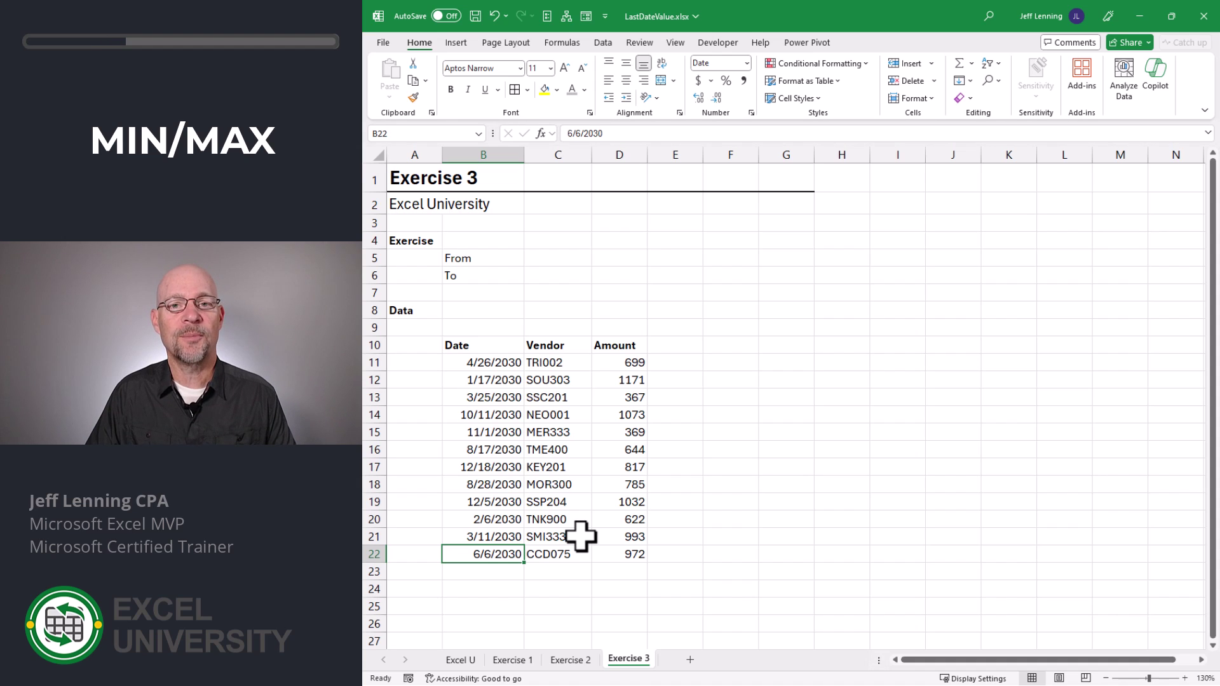
Enter =MIN(B:B) in C5 so From shows the earliest date, 1/17/2030
click(552, 258)
text(=)
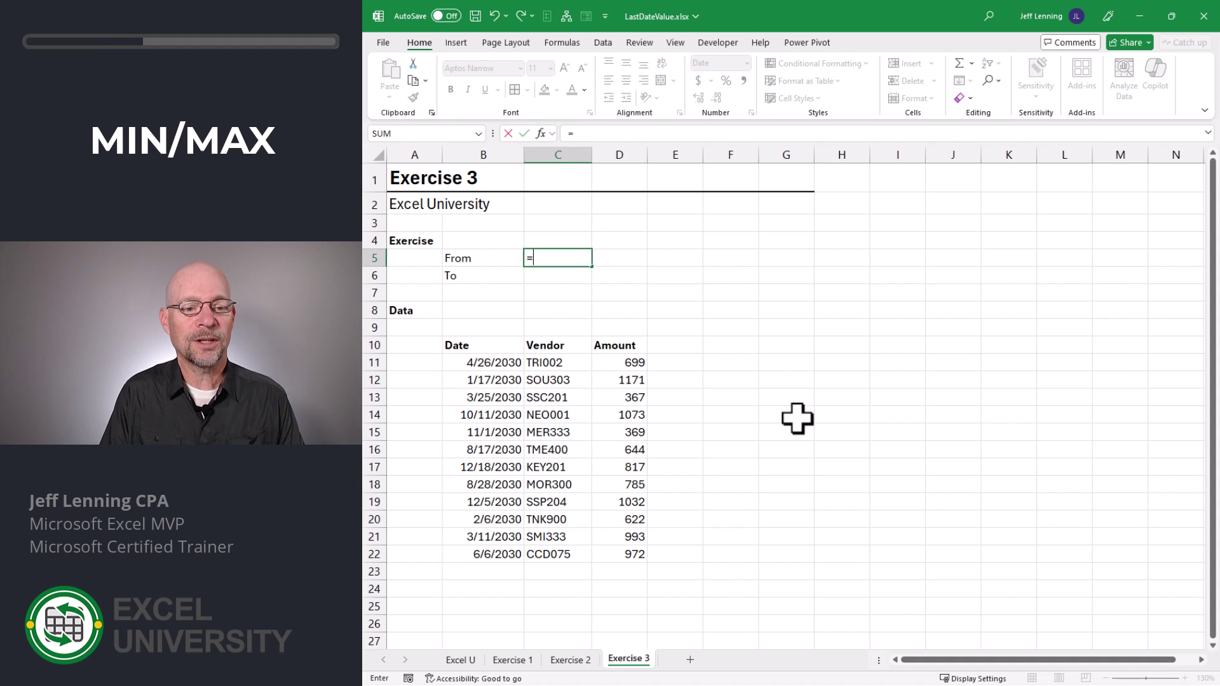
text(min)
key(Tab)
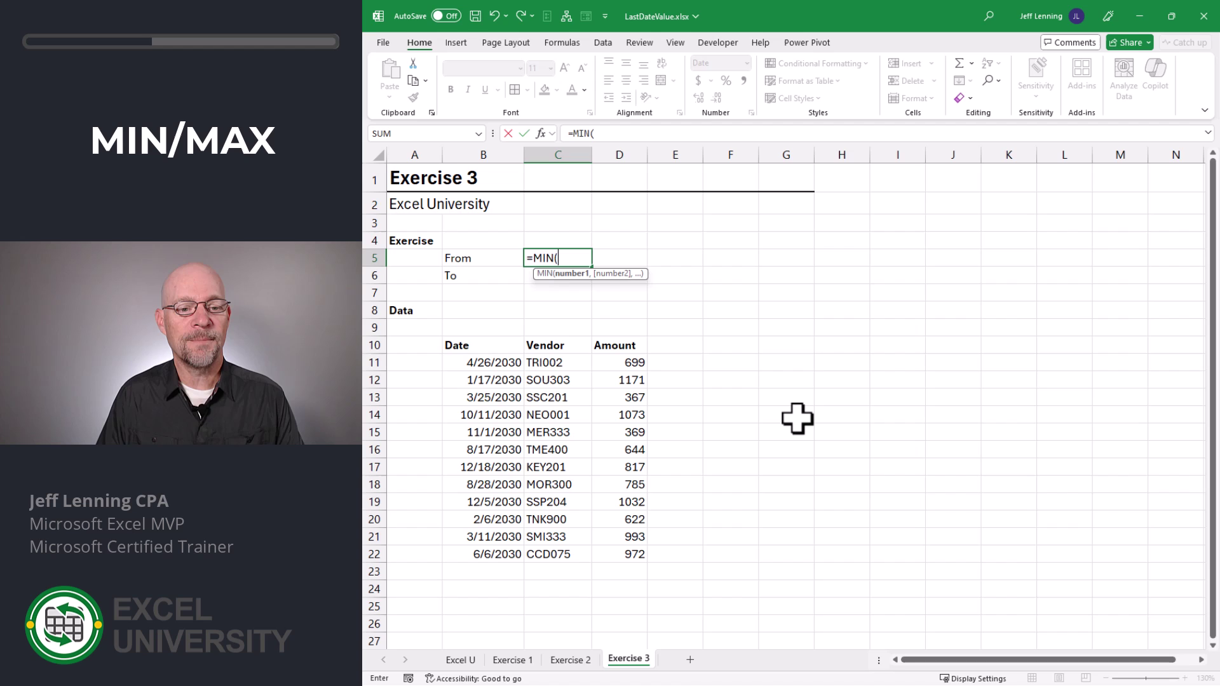
click(496, 154)
text())
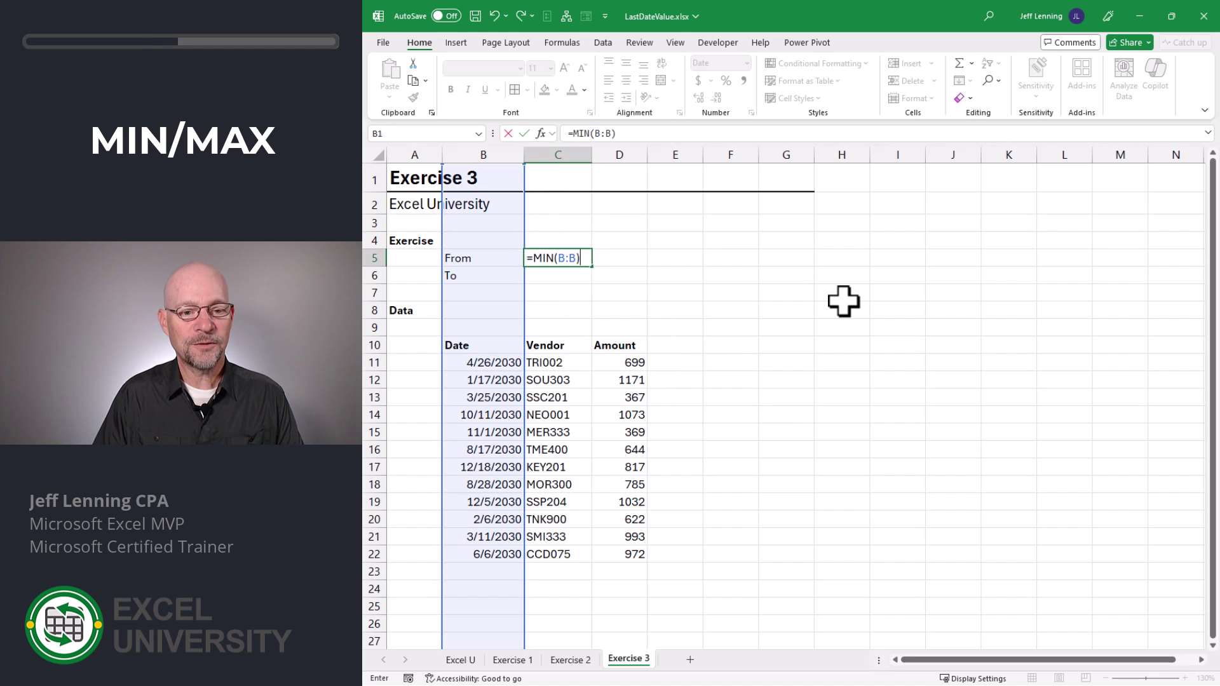
key(Return)
Enter =MAX(B:B) in C6 so To shows the latest date, 12/18/2030
text(=m)
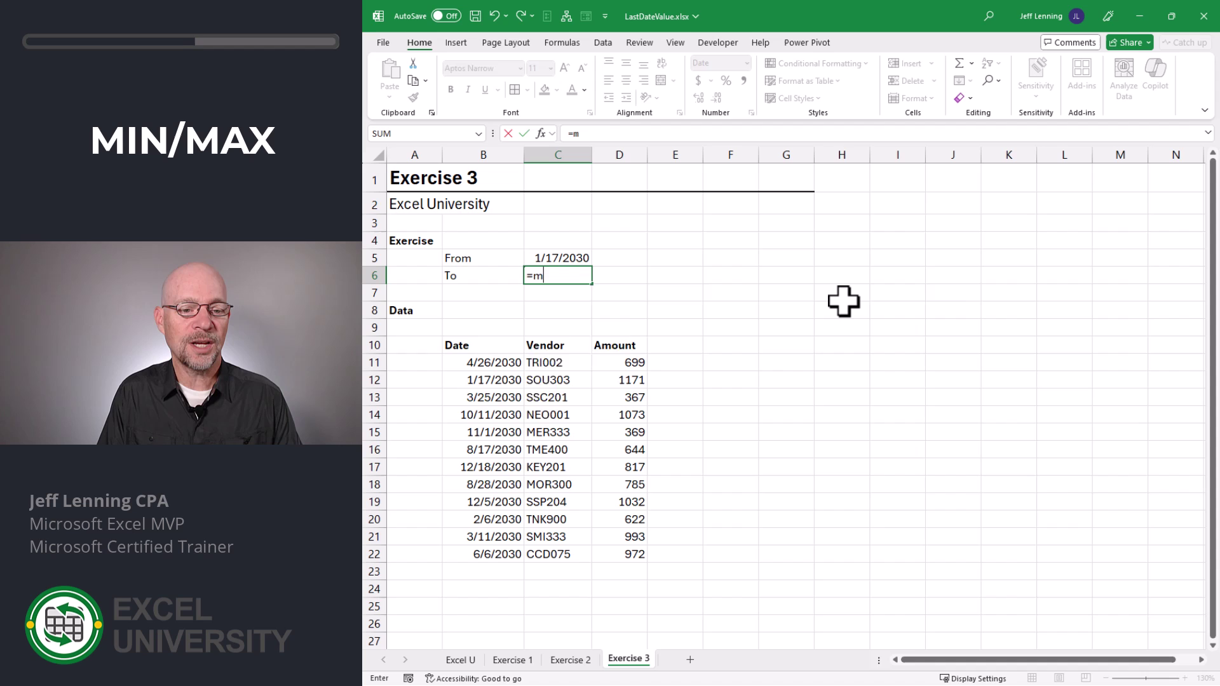
text(ax)
key(Tab)
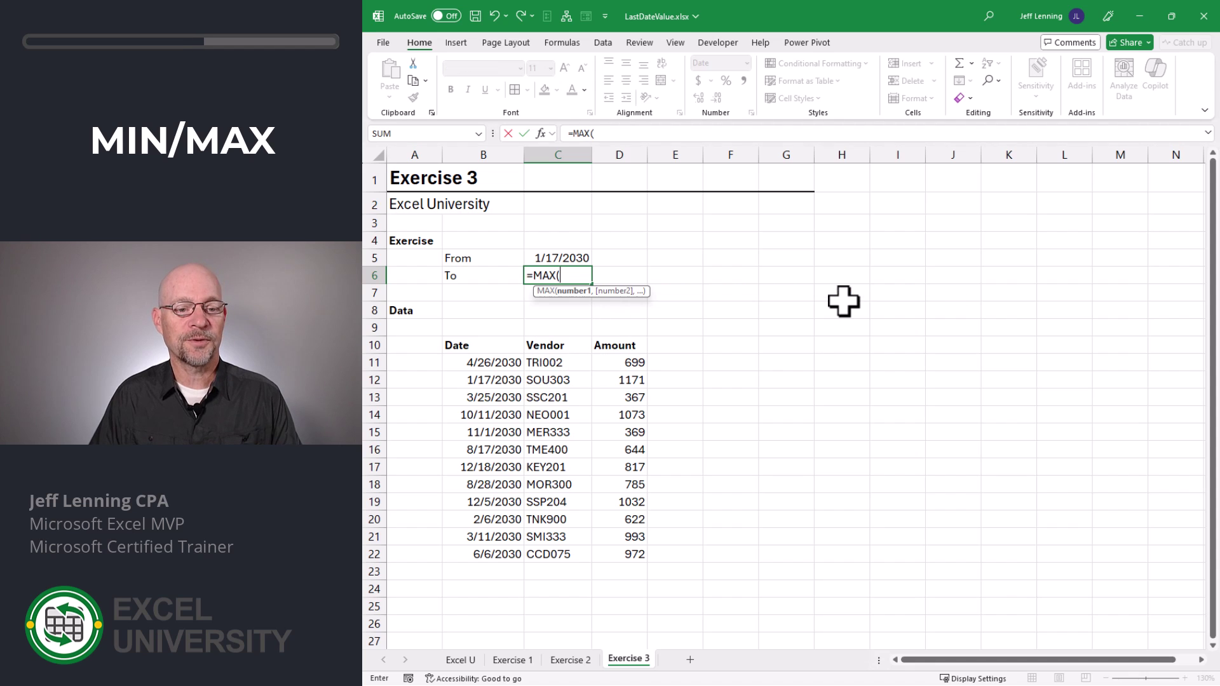
click(506, 148)
text())
key(Return)
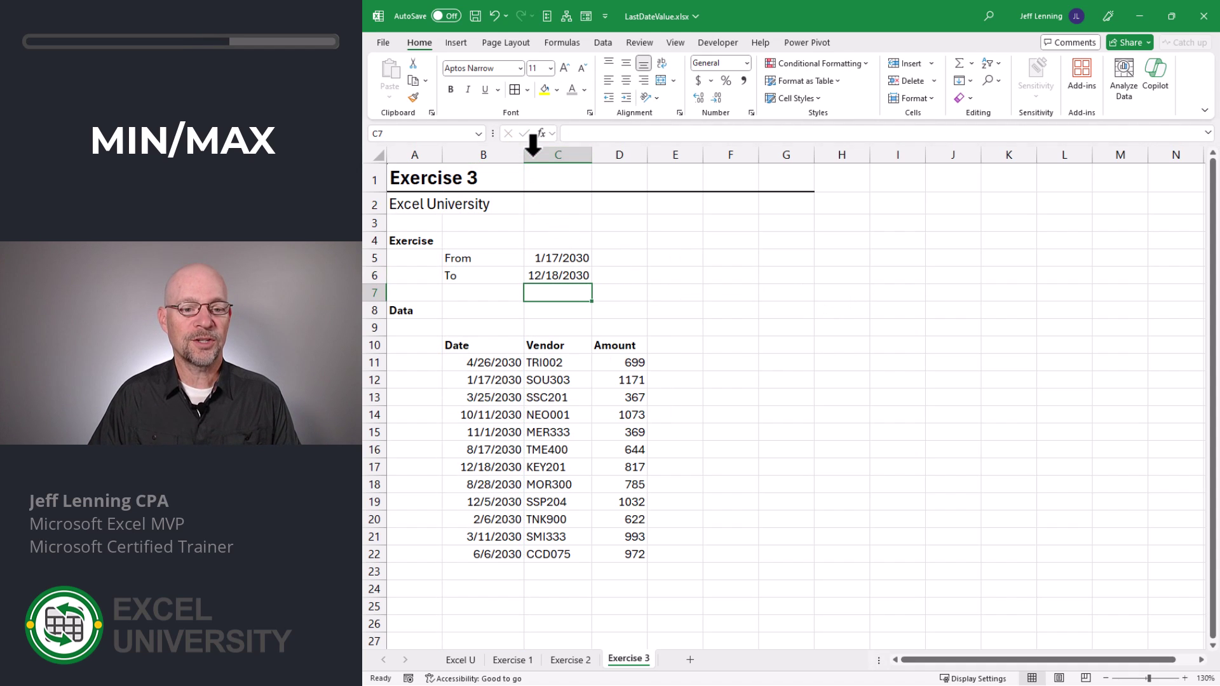
drag(490, 362, 483, 554)
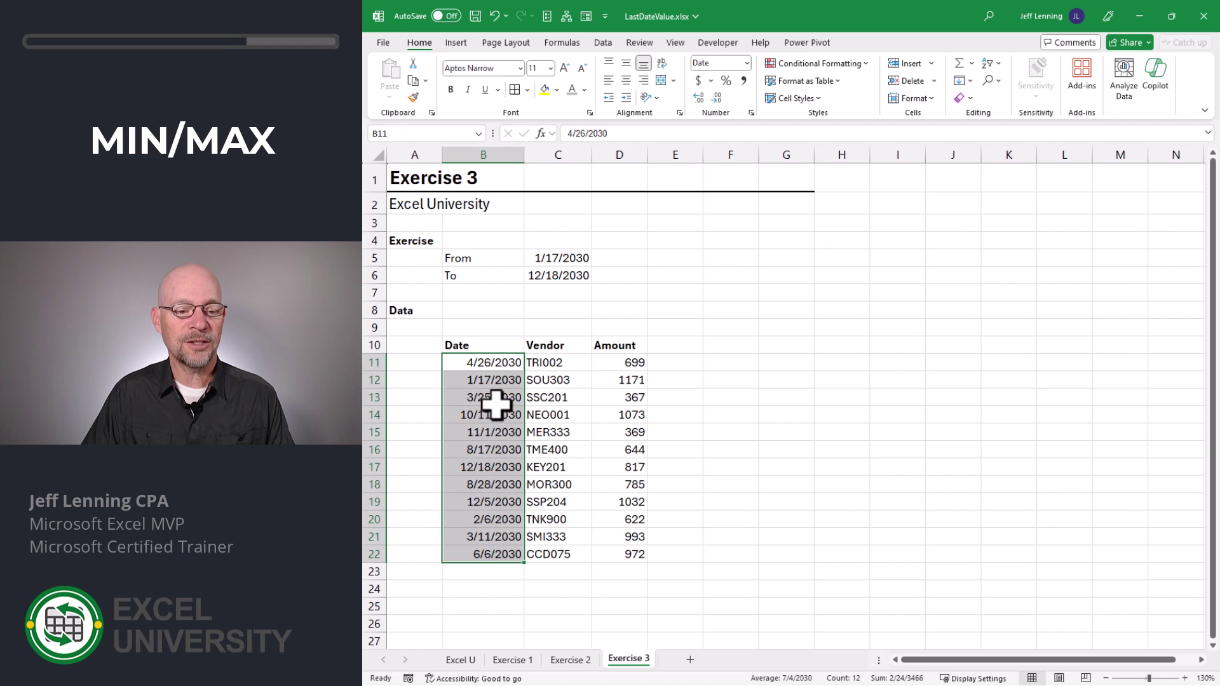
click(497, 360)
click(625, 258)
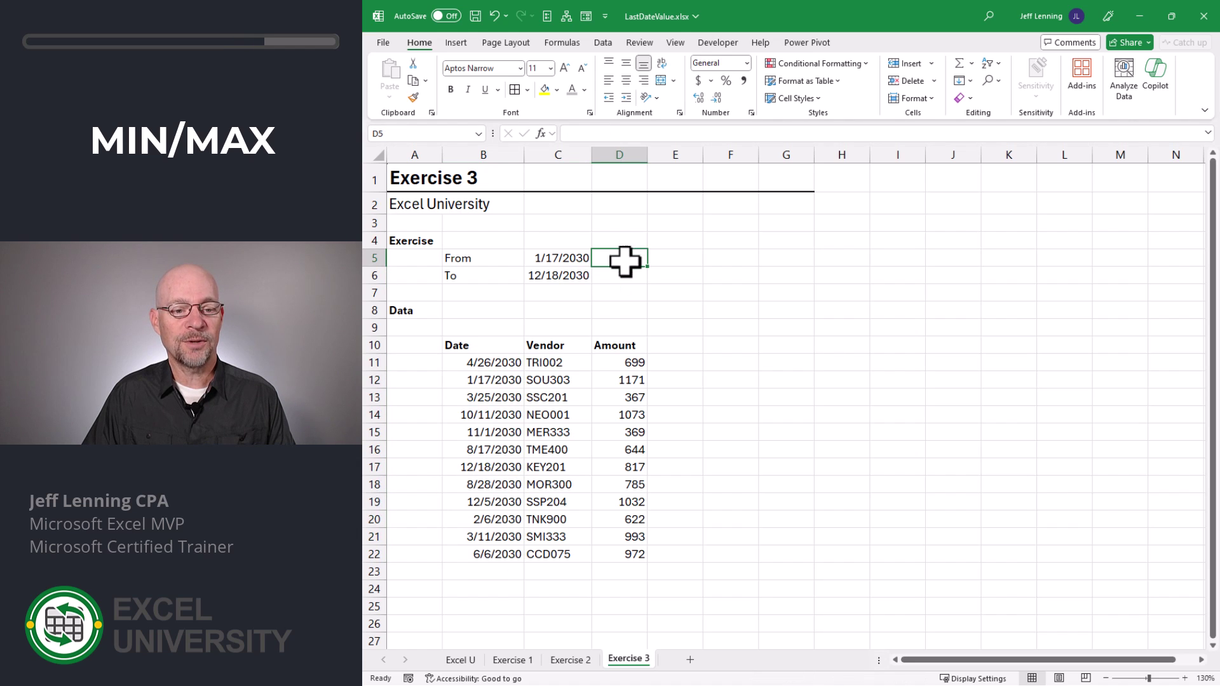